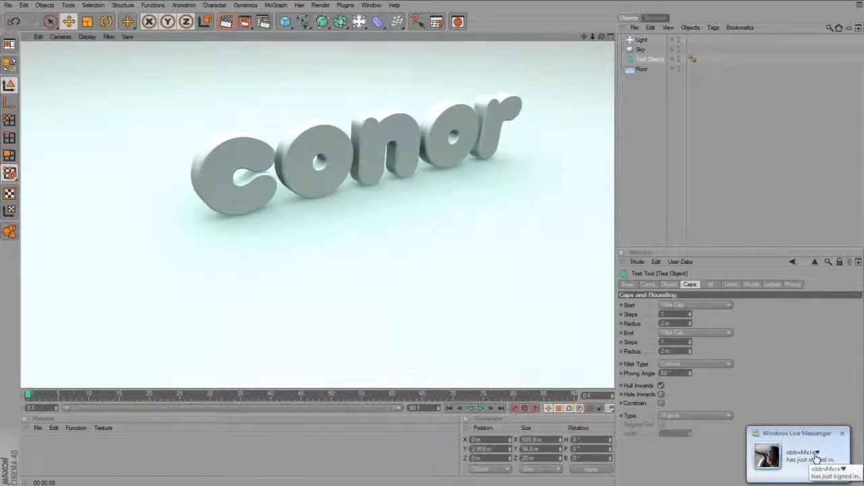
- Dismiss the messenger notification and create a new empty project
{"action": "left_click", "coordinate": [842, 434]}
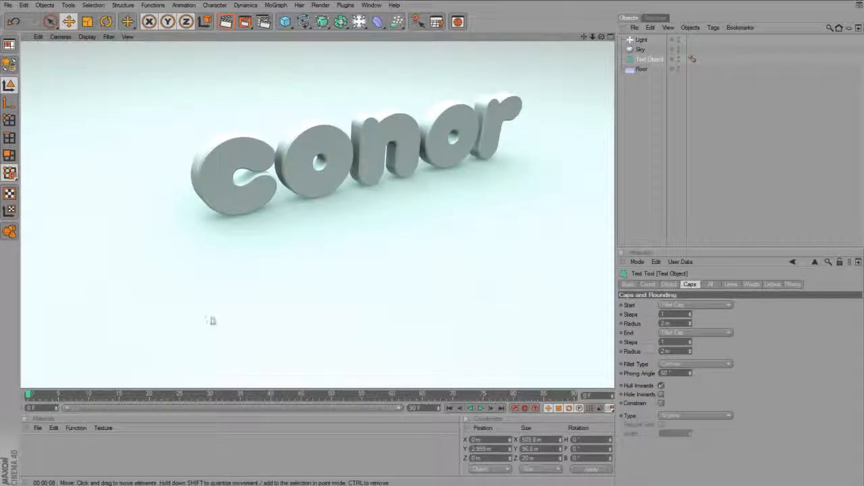
{"action": "left_click", "coordinate": [8, 6]}
{"action": "left_click", "coordinate": [21, 19]}
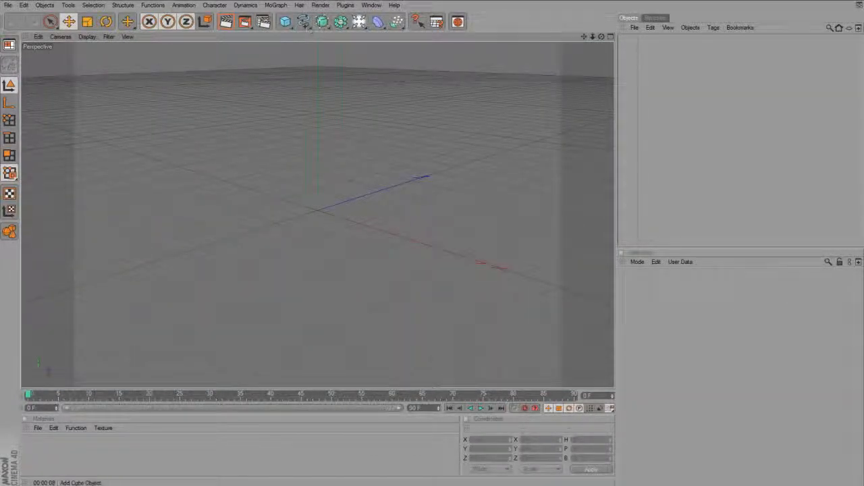
- Add a plane to the scene and set its width and height to 10000000 m
{"action": "left_click_drag", "start_coordinate": [285, 25], "coordinate": [386, 48]}
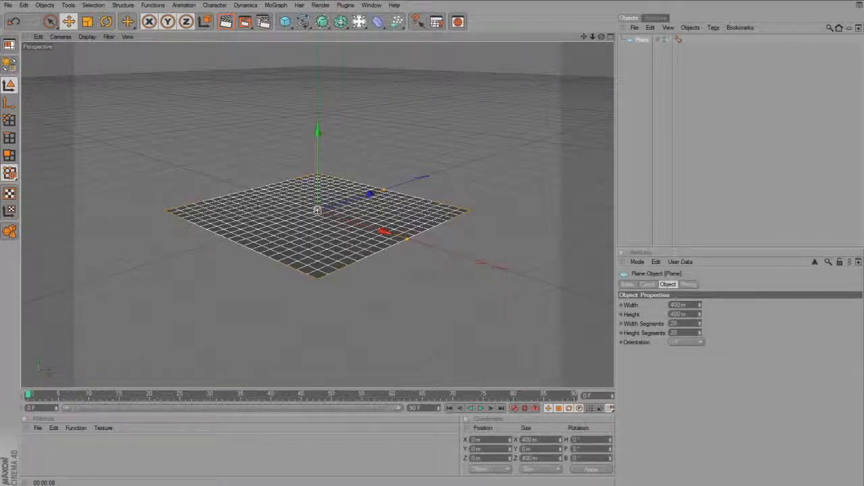
{"action": "left_click_drag", "start_coordinate": [681, 306], "coordinate": [644, 295]}
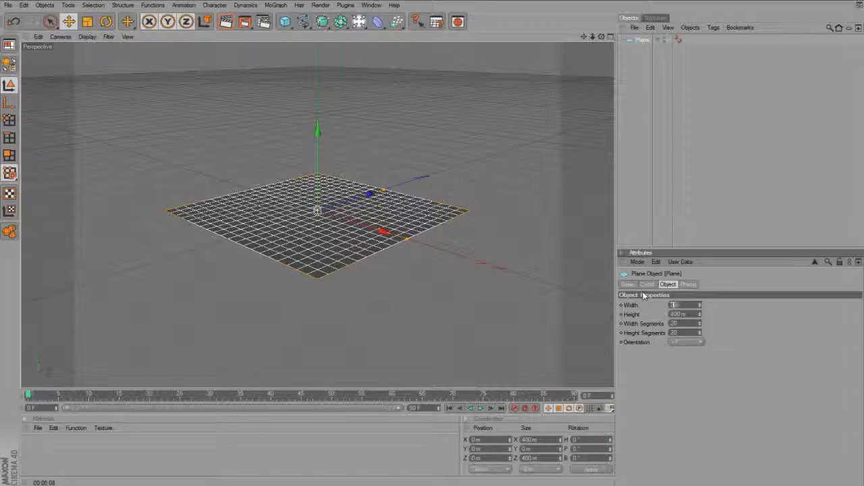
{"action": "type", "text": "10000000"}
{"action": "key", "text": "Tab"}
{"action": "type", "text": "10000000"}
{"action": "key", "text": "Tab"}
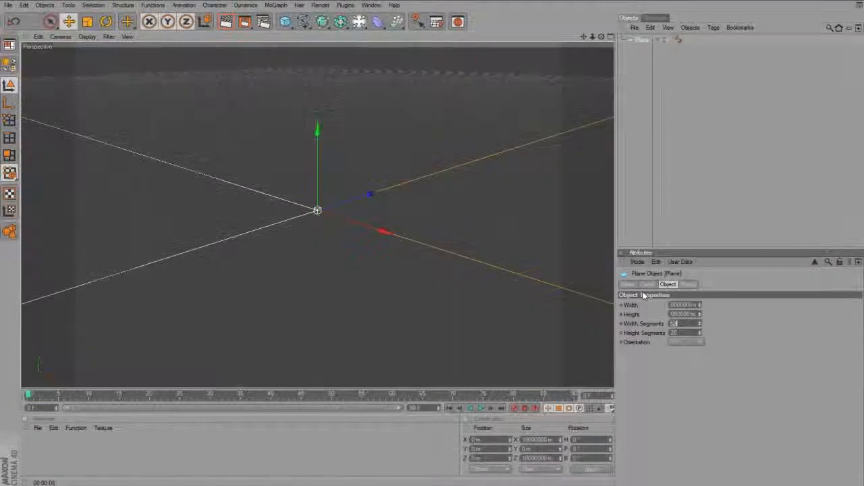
{"action": "left_click", "coordinate": [659, 199]}
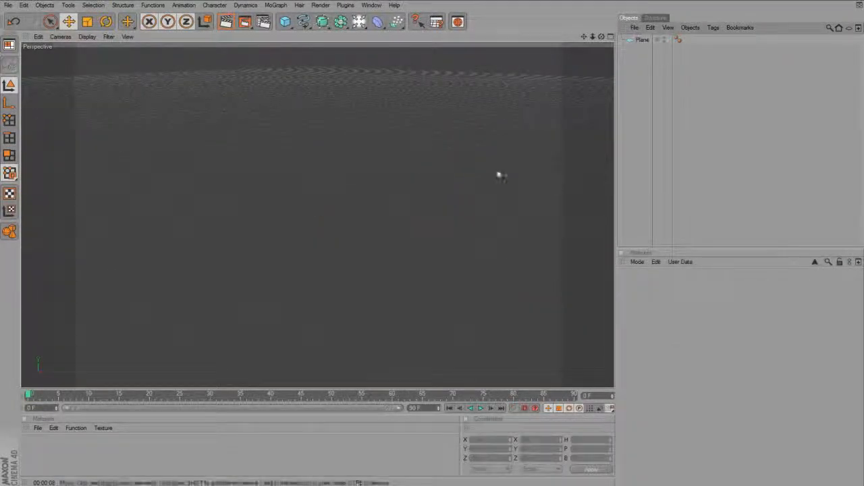
- Add a MoGraph Text Object and move it along the X axis to about -104 m
{"action": "left_click", "coordinate": [276, 5]}
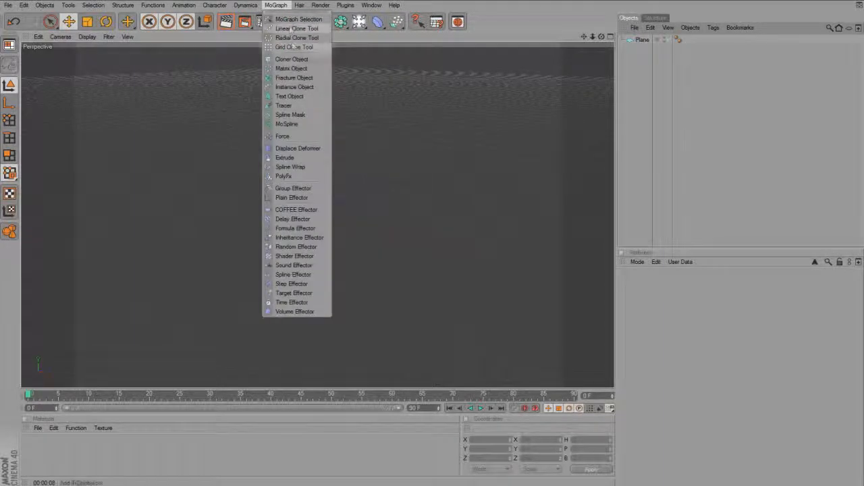
{"action": "left_click", "coordinate": [291, 92]}
{"action": "left_click_drag", "start_coordinate": [384, 232], "coordinate": [342, 216]}
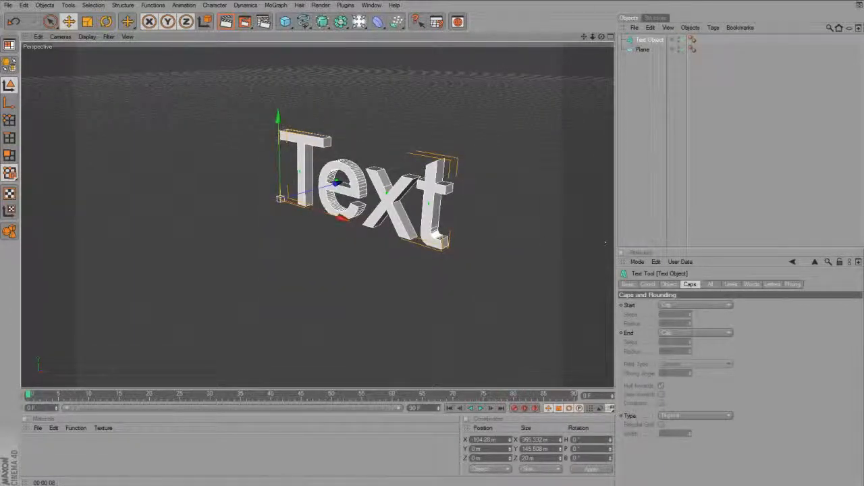
- Change the text object's content to 1337
{"action": "left_click", "coordinate": [669, 284]}
{"action": "double_click", "coordinate": [643, 327]}
{"action": "type", "text": "1337"}
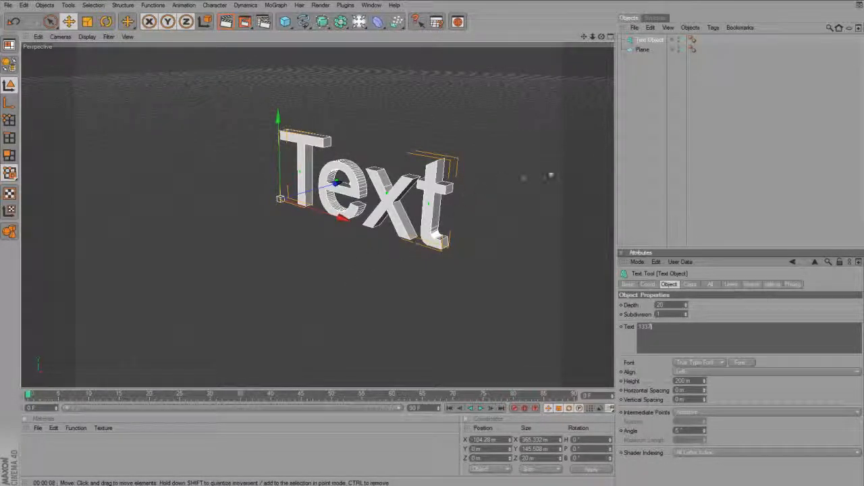
{"action": "left_click", "coordinate": [521, 179]}
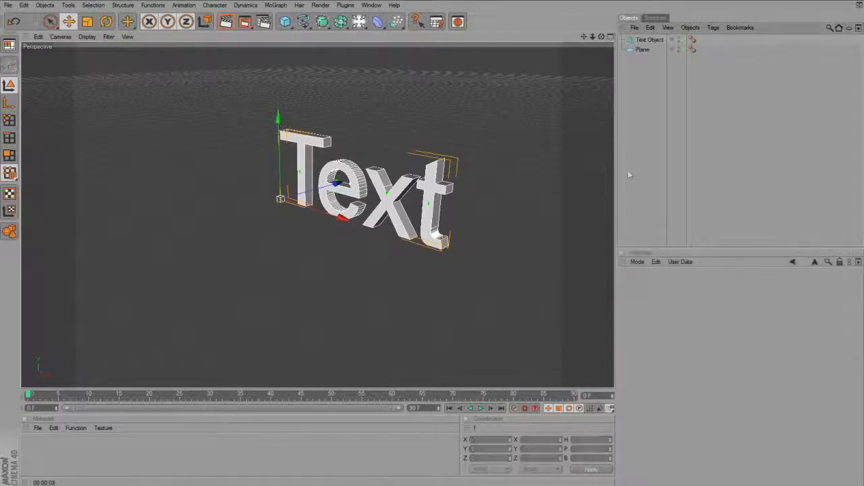
{"action": "left_click", "coordinate": [478, 191]}
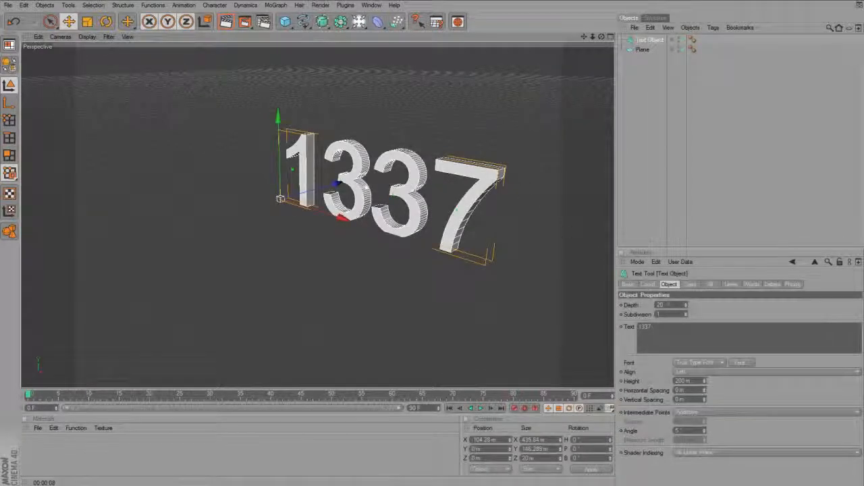
- Set the font of the 1337 text to Bebas and render the active view
{"action": "left_click", "coordinate": [740, 363]}
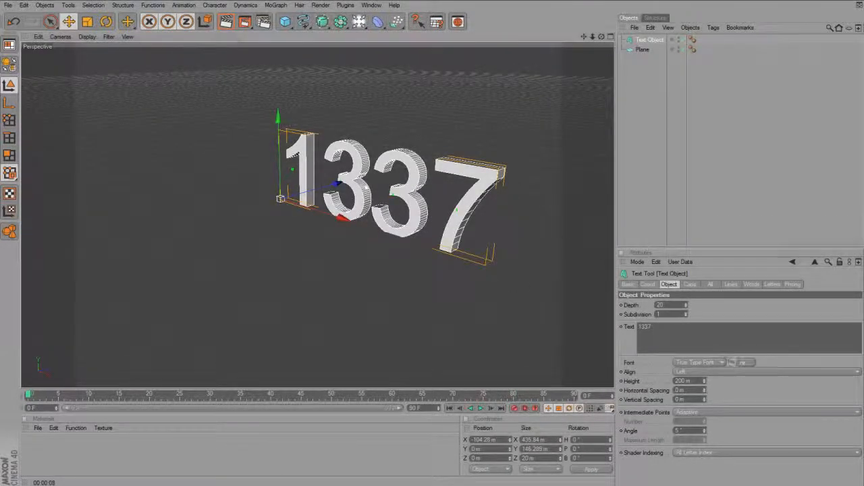
{"action": "type", "text": "b"}
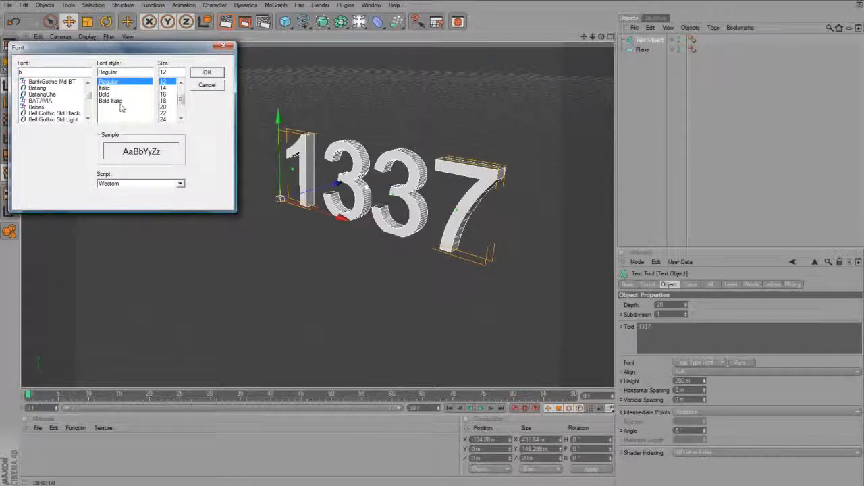
{"action": "type", "text": "eb"}
{"action": "left_click", "coordinate": [66, 82]}
{"action": "left_click", "coordinate": [199, 75]}
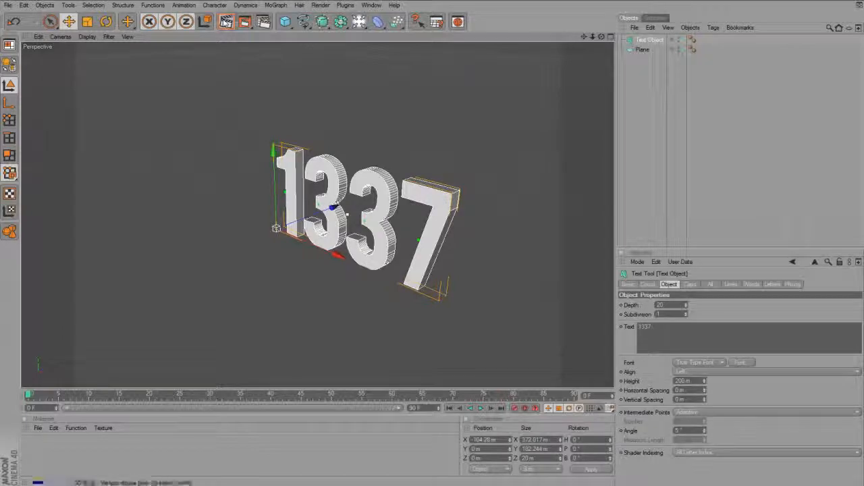
{"action": "left_click", "coordinate": [226, 21]}
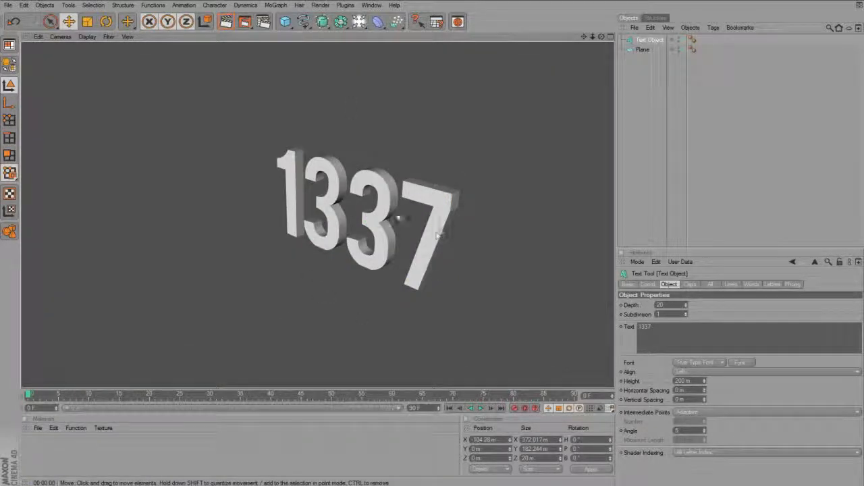
- Add a light and place it above and in front of the text, at about Y 429 m and Z -162 m
{"action": "left_click", "coordinate": [358, 22]}
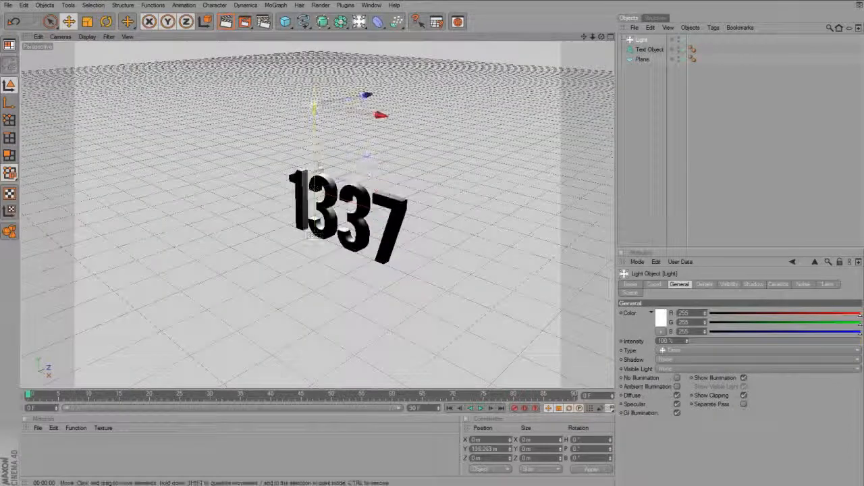
{"action": "scroll", "coordinate": [316, 58], "scroll_direction": "down", "scroll_amount": 3}
{"action": "left_click_drag", "start_coordinate": [316, 58], "coordinate": [316, 39]}
{"action": "left_click_drag", "start_coordinate": [368, 107], "coordinate": [297, 101]}
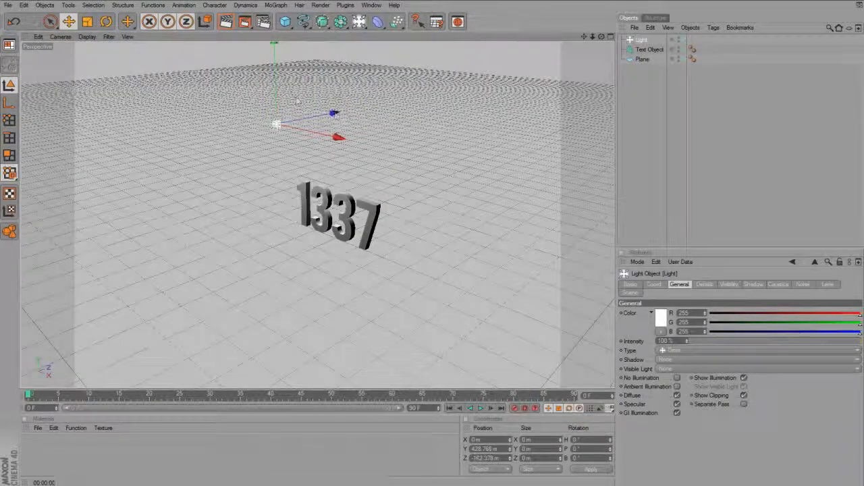
- Set the light's shadow to Shadow Maps (Soft) and render the active view
{"action": "left_click", "coordinate": [689, 360]}
{"action": "left_click", "coordinate": [687, 379]}
{"action": "scroll", "coordinate": [378, 203], "scroll_direction": "up", "scroll_amount": 4}
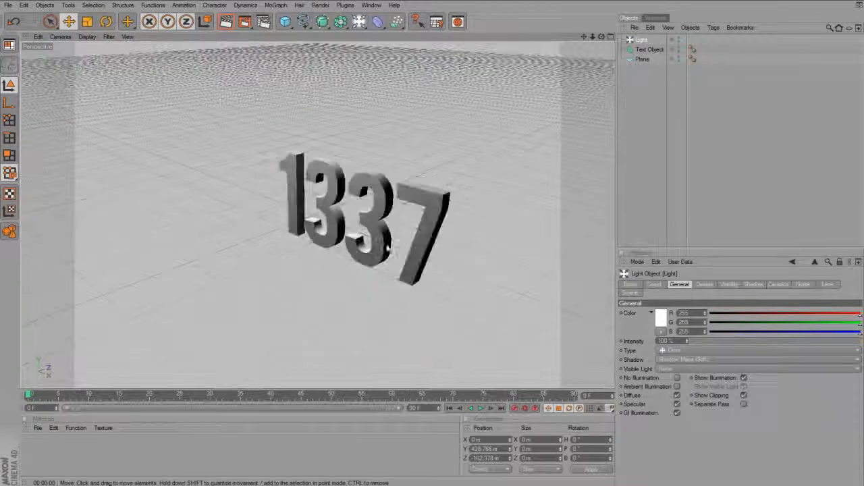
{"action": "left_click", "coordinate": [226, 21]}
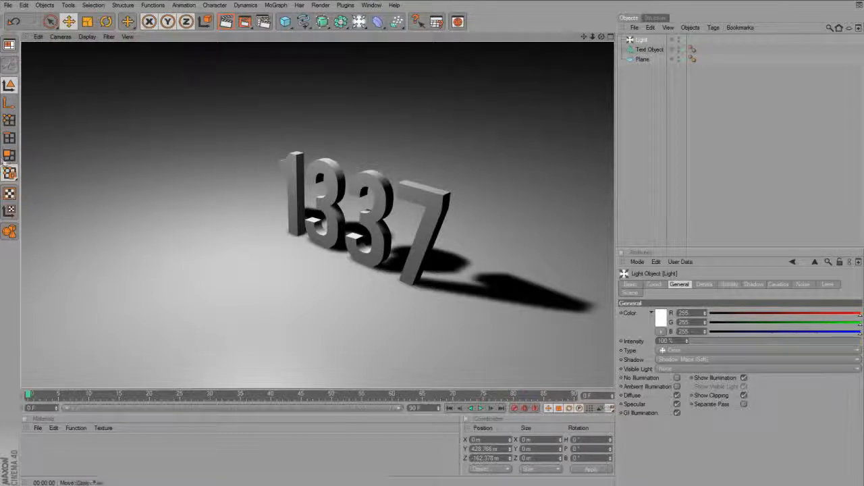
- Create another new project and add a Floor object
{"action": "left_click", "coordinate": [8, 5]}
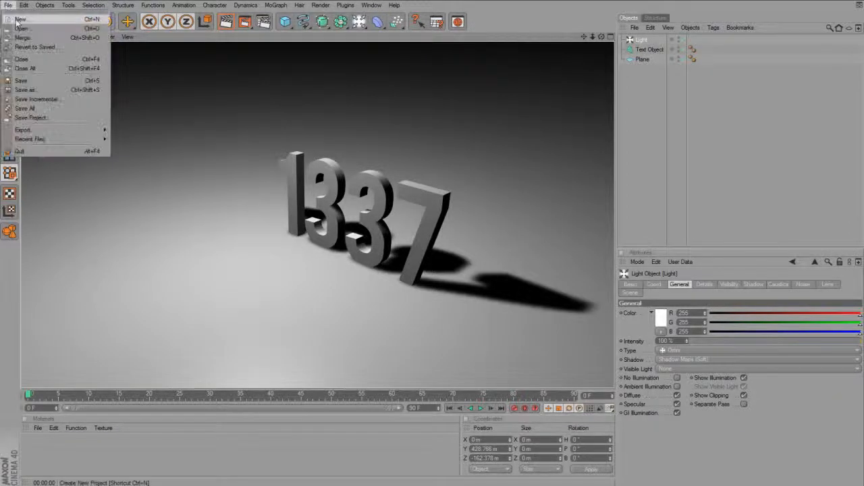
{"action": "left_click", "coordinate": [19, 19]}
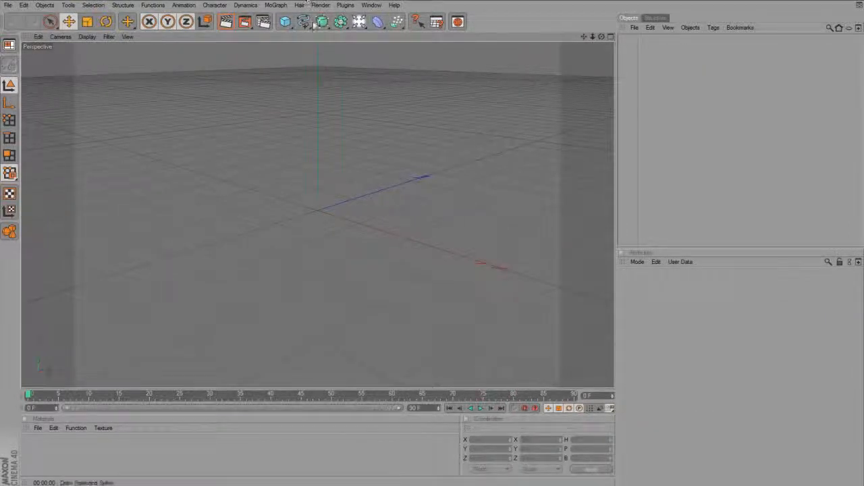
{"action": "left_click_drag", "start_coordinate": [368, 25], "coordinate": [479, 68]}
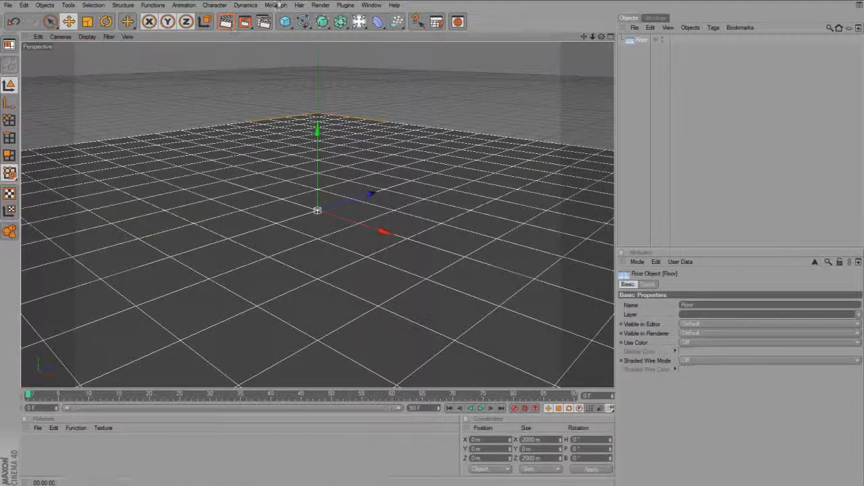
- Add a MoGraph Text Object shifted slightly in the negative X direction and render the active view
{"action": "left_click", "coordinate": [275, 5]}
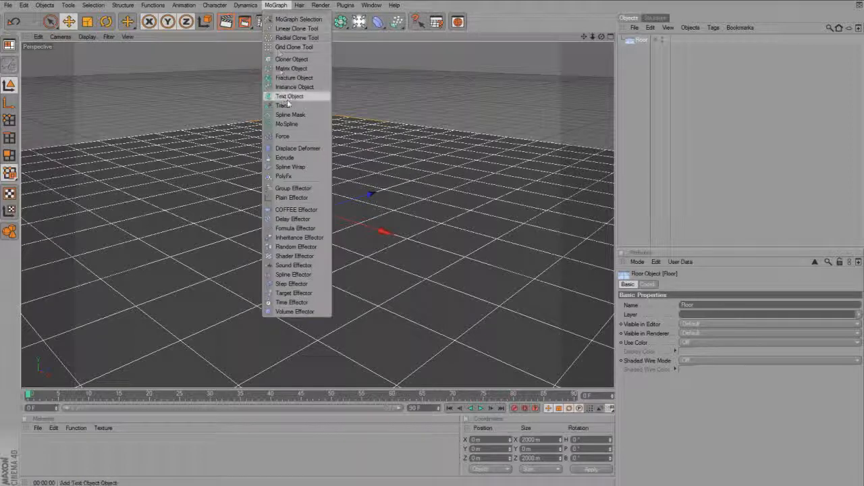
{"action": "left_click", "coordinate": [287, 98]}
{"action": "left_click_drag", "start_coordinate": [391, 231], "coordinate": [362, 222]}
{"action": "left_click", "coordinate": [718, 201]}
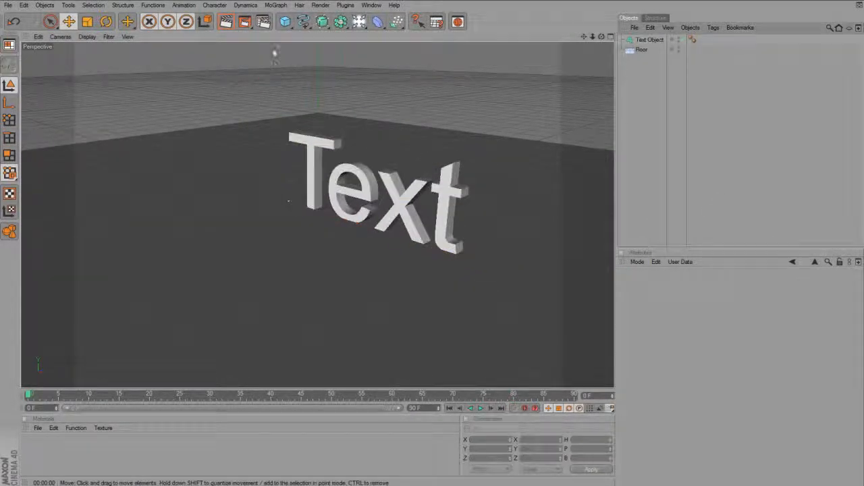
{"action": "key", "text": "ctrl+r"}
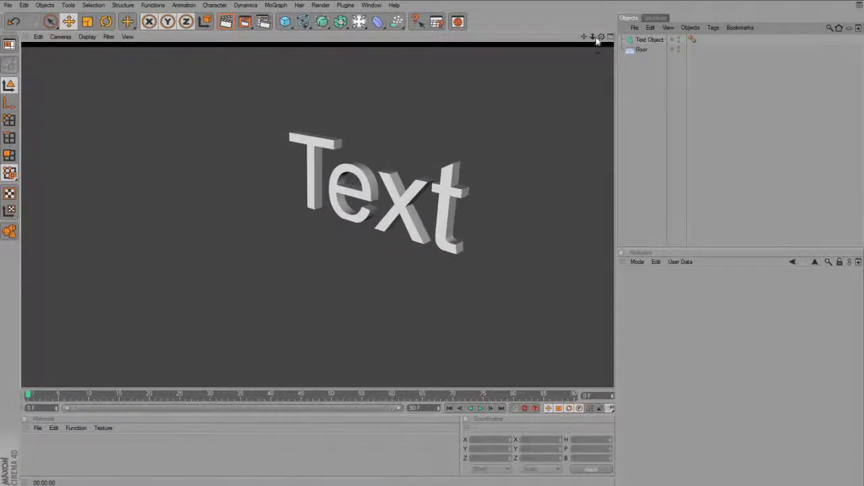
- Add a Sky object and render the active view with the Global Illumination effect enabled
{"action": "left_click_drag", "start_coordinate": [601, 38], "coordinate": [601, 51]}
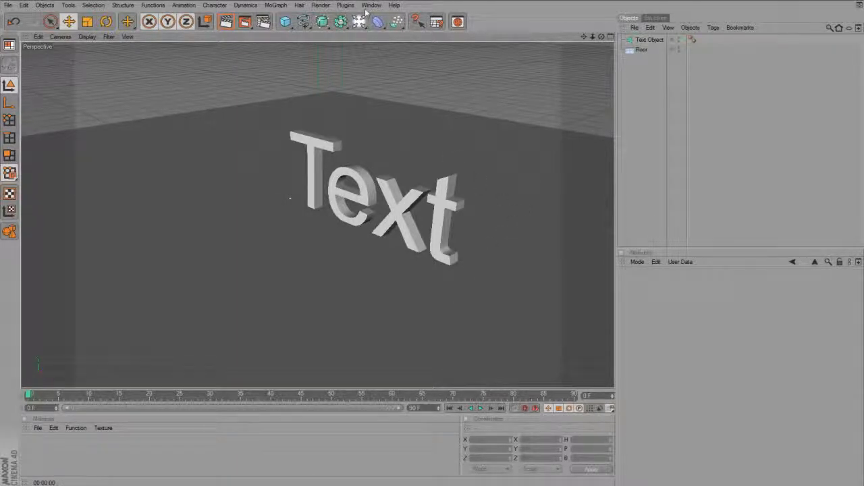
{"action": "left_click_drag", "start_coordinate": [360, 21], "coordinate": [517, 66]}
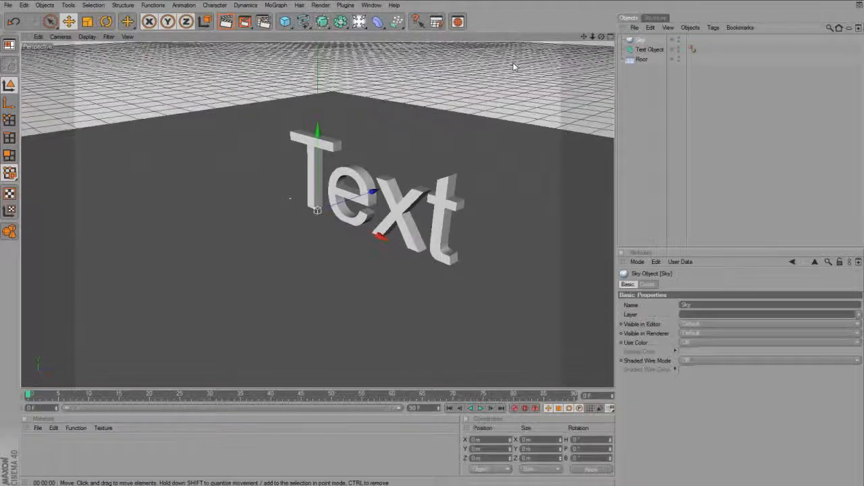
{"action": "left_click", "coordinate": [321, 5]}
{"action": "left_click", "coordinate": [351, 93]}
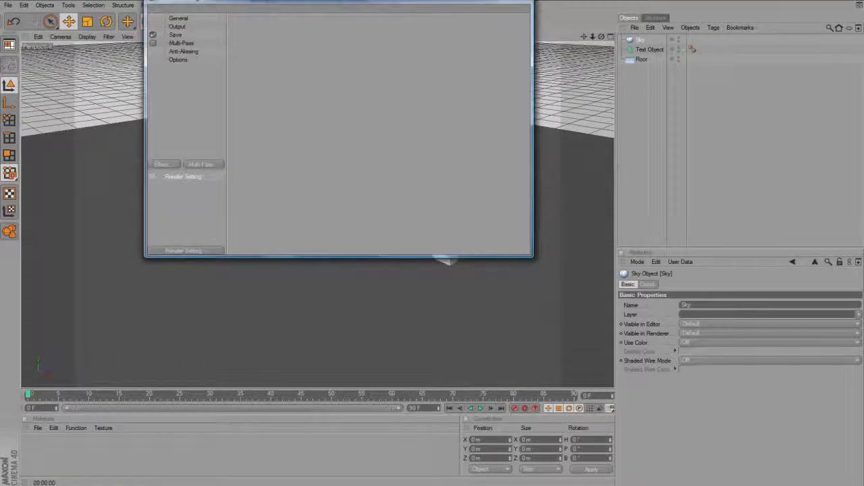
{"action": "left_click", "coordinate": [171, 168]}
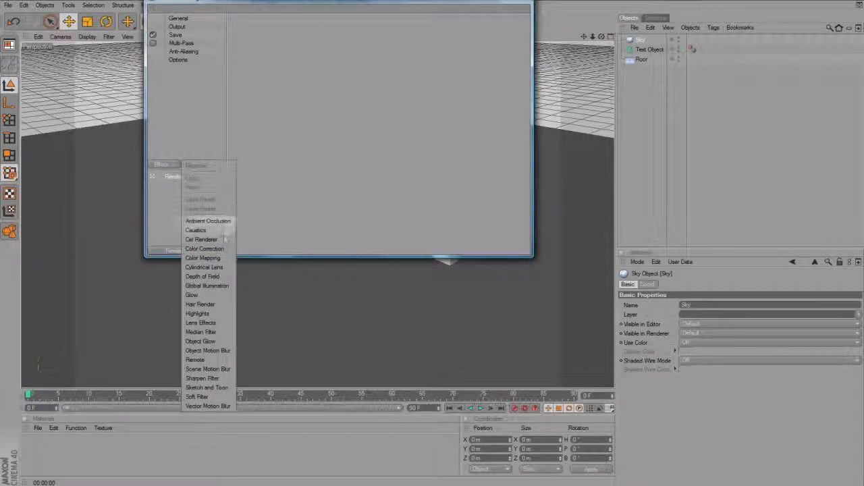
{"action": "left_click", "coordinate": [206, 286]}
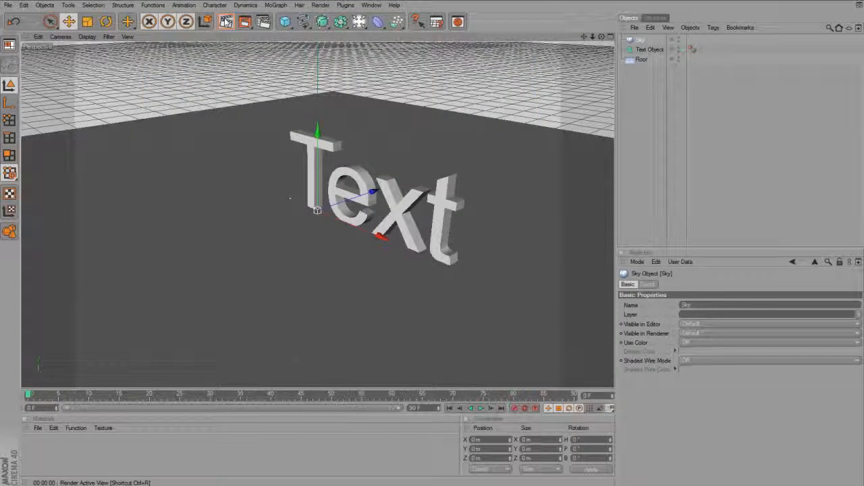
{"action": "left_click", "coordinate": [225, 22]}
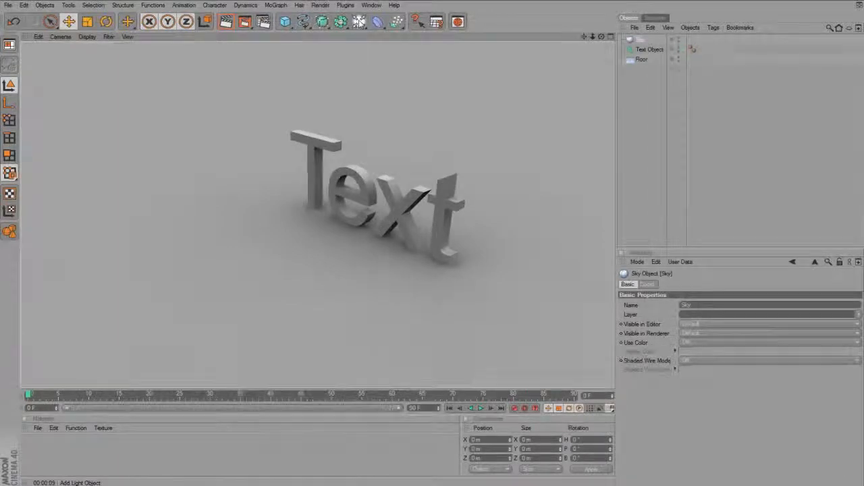
- Add a light raised to about 394 m on the Y axis and set its intensity to 60 %
{"action": "left_click", "coordinate": [359, 21]}
{"action": "left_click_drag", "start_coordinate": [316, 136], "coordinate": [316, 1]}
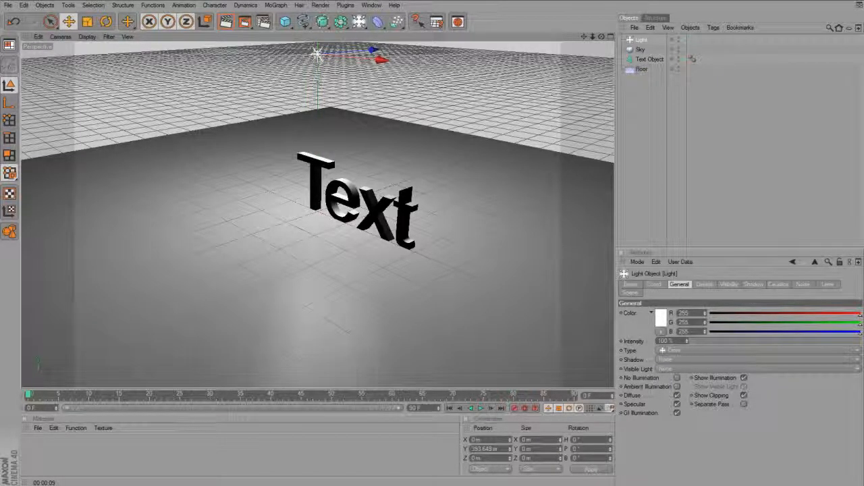
{"action": "left_click", "coordinate": [757, 342]}
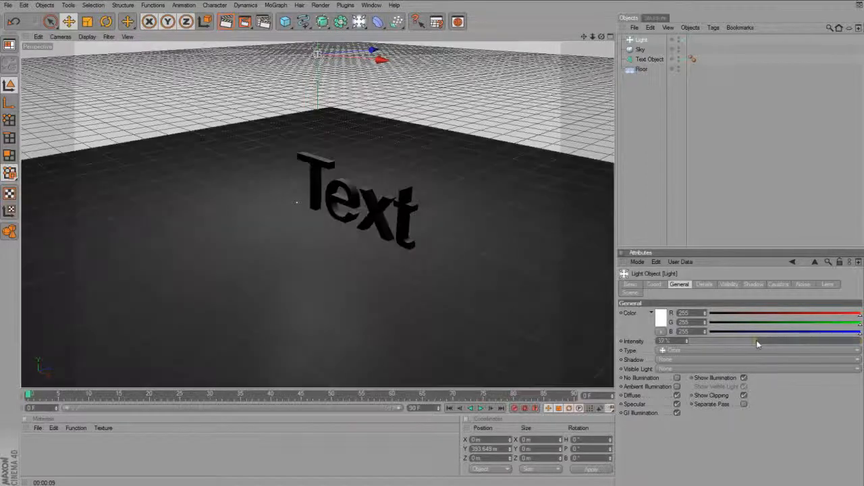
{"action": "left_click_drag", "start_coordinate": [757, 344], "coordinate": [794, 345]}
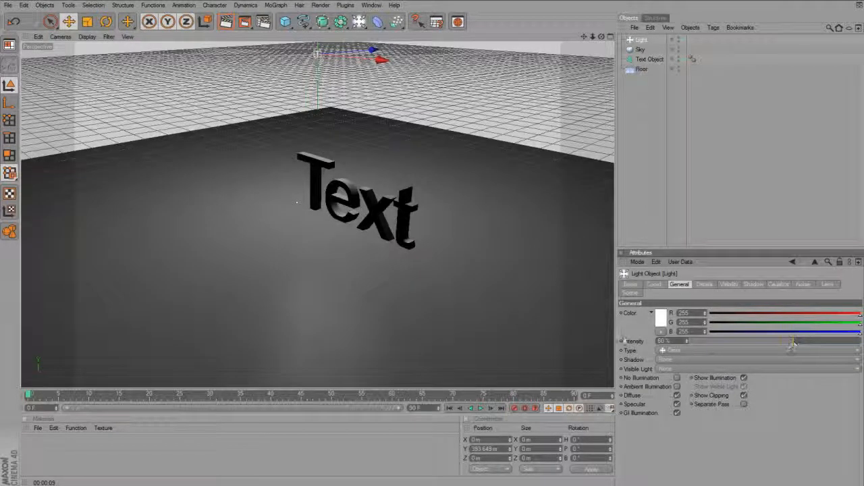
- Tint the light pale mint green (R 153, G 255, B 219) and render the active view
{"action": "left_click", "coordinate": [659, 319]}
{"action": "left_click", "coordinate": [675, 286]}
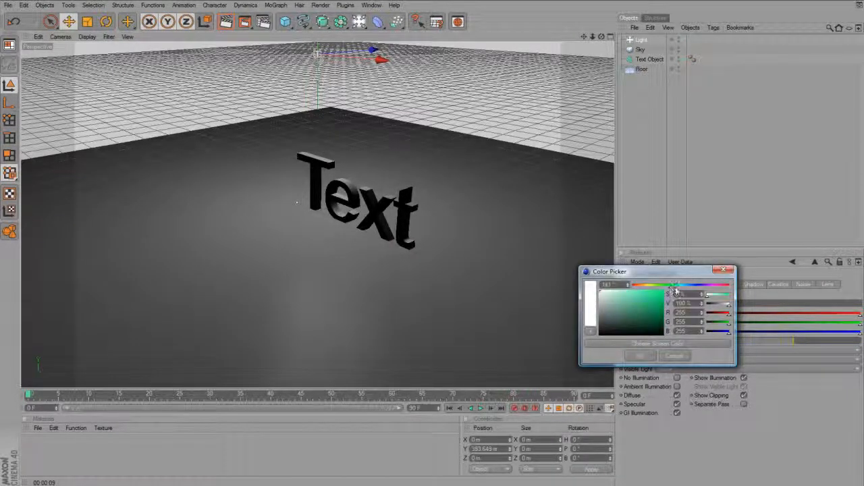
{"action": "left_click_drag", "start_coordinate": [633, 308], "coordinate": [626, 293]}
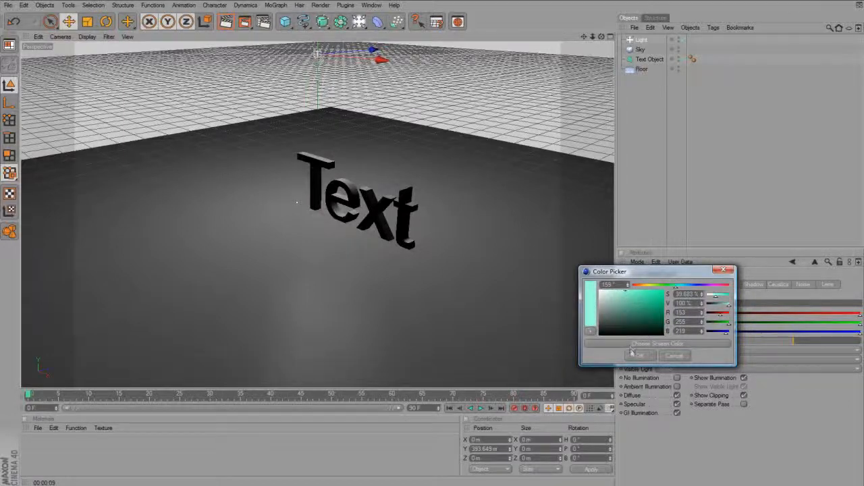
{"action": "left_click", "coordinate": [638, 354]}
{"action": "scroll", "coordinate": [259, 85], "scroll_direction": "up", "scroll_amount": 1}
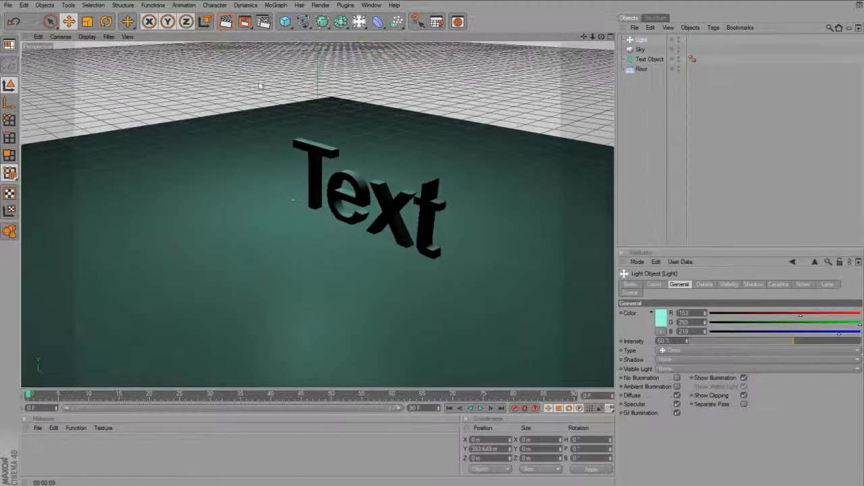
{"action": "scroll", "coordinate": [260, 85], "scroll_direction": "up", "scroll_amount": 1}
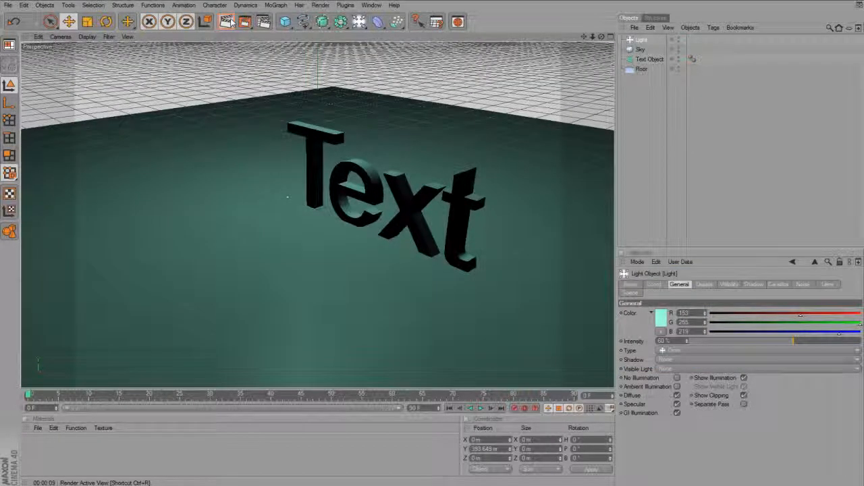
{"action": "left_click", "coordinate": [229, 22]}
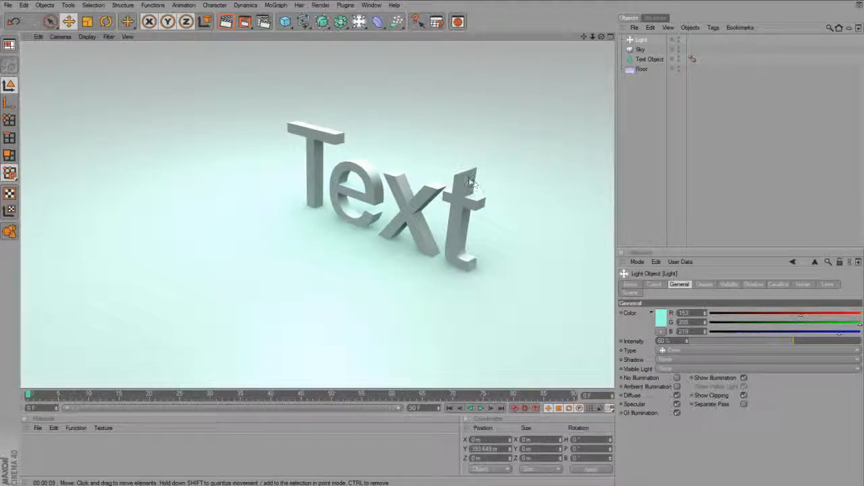
- Add the Ambient Occlusion effect to the render settings and set its contrast to 20 %
{"action": "left_click", "coordinate": [320, 6]}
{"action": "left_click", "coordinate": [323, 93]}
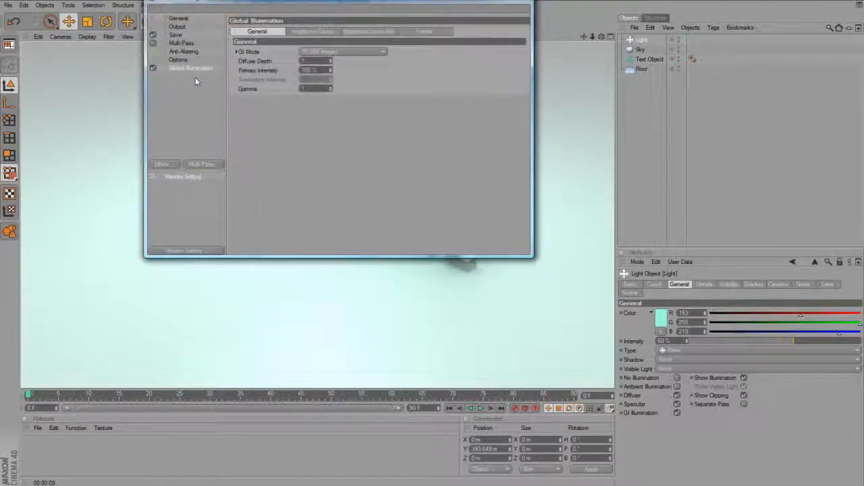
{"action": "left_click", "coordinate": [161, 166]}
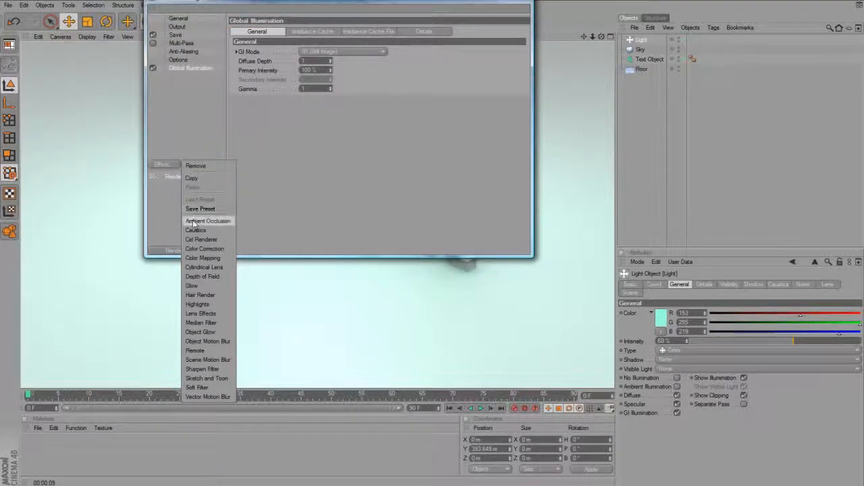
{"action": "left_click", "coordinate": [196, 221]}
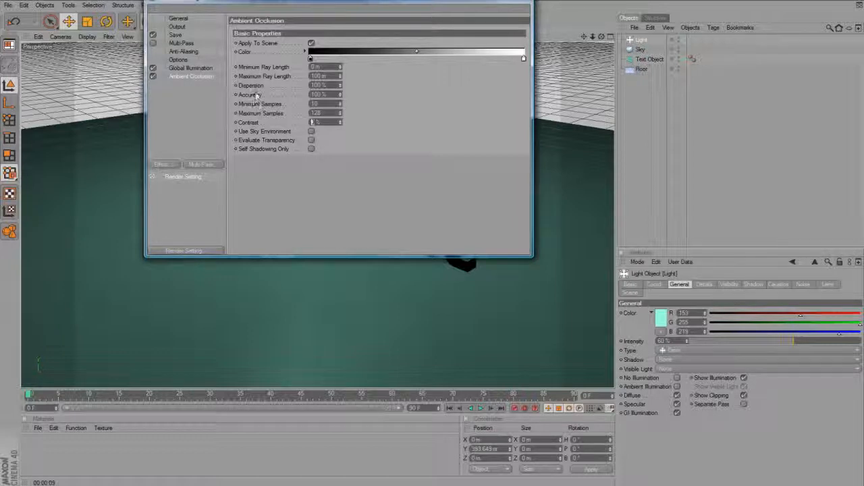
{"action": "type", "text": "20"}
{"action": "key", "text": "Return"}
- Set the Ambient Occlusion maximum ray length to 140 m and render the active view
{"action": "left_click_drag", "start_coordinate": [322, 76], "coordinate": [89, 13]}
{"action": "type", "text": "140"}
{"action": "key", "text": "Return"}
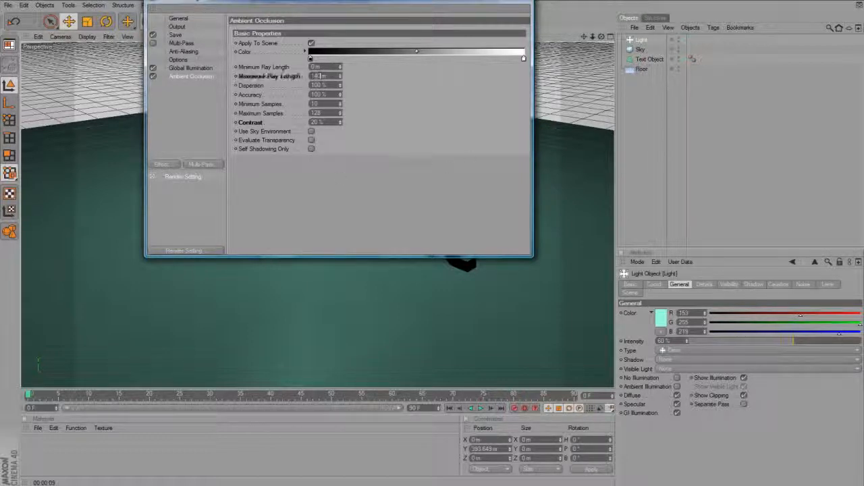
{"action": "left_click", "coordinate": [528, 6]}
{"action": "left_click", "coordinate": [227, 22]}
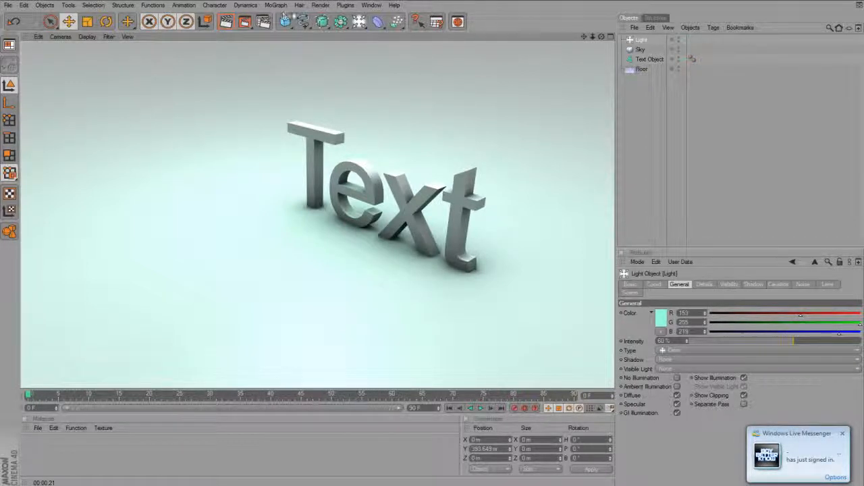
- Set the render output size to 1280 pixels wide and 720 pixels high
{"action": "left_click", "coordinate": [321, 5]}
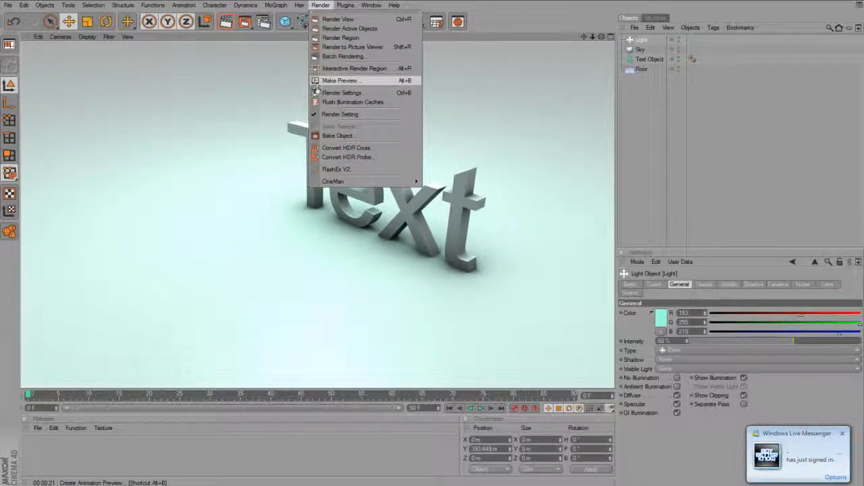
{"action": "left_click", "coordinate": [341, 92]}
{"action": "left_click", "coordinate": [177, 26]}
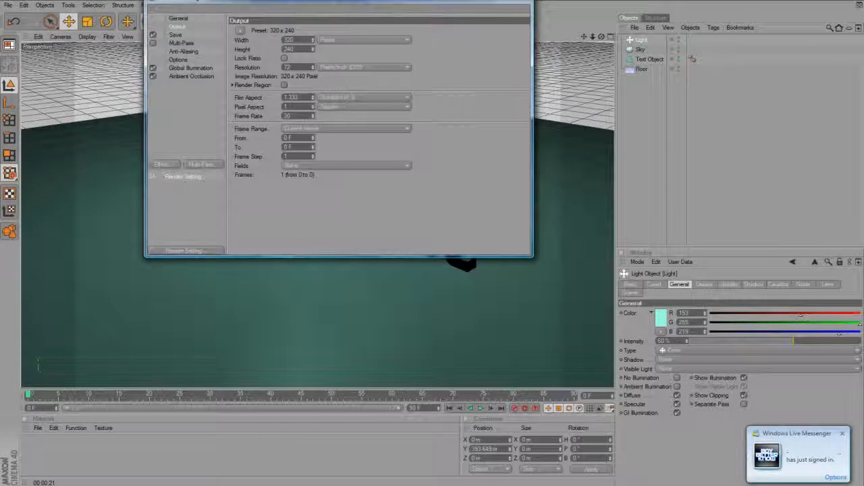
{"action": "left_click", "coordinate": [289, 40]}
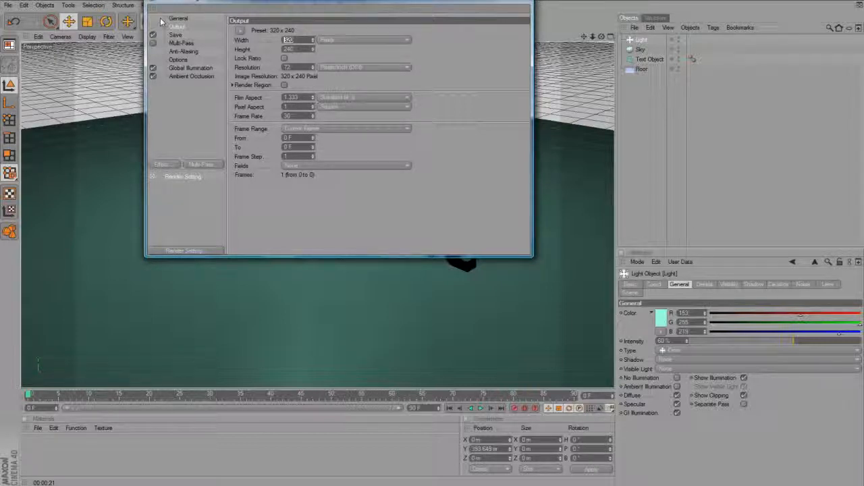
{"action": "type", "text": "1280"}
{"action": "key", "text": "Return"}
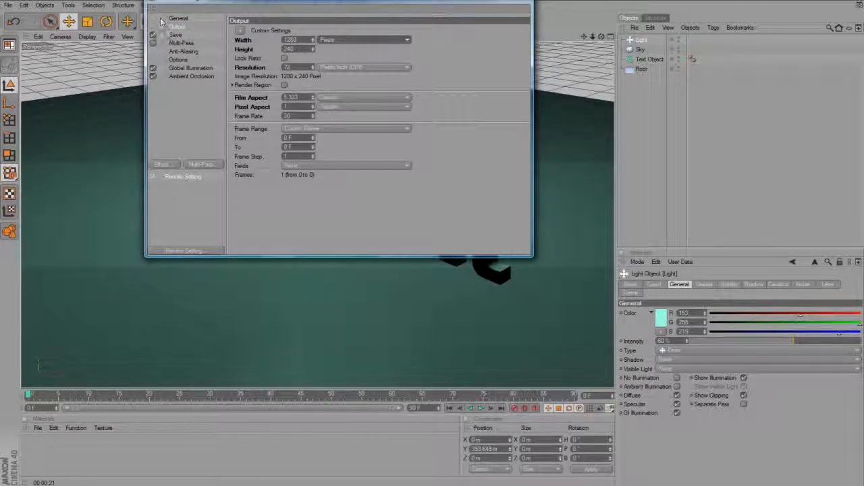
{"action": "double_click", "coordinate": [292, 49]}
{"action": "type", "text": "720"}
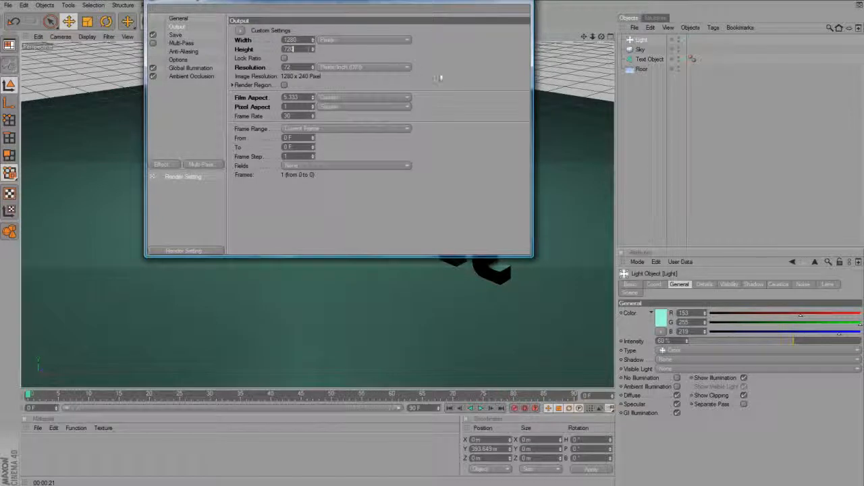
{"action": "key", "text": "Return"}
{"action": "left_click", "coordinate": [524, 5]}
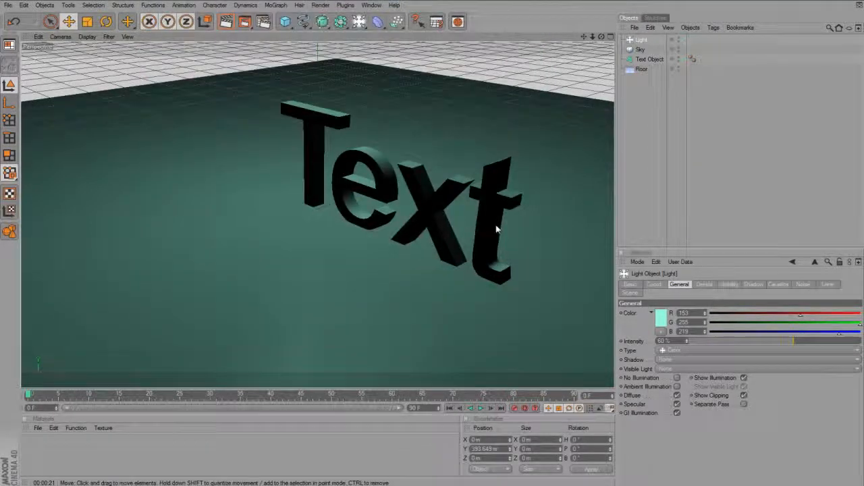
- Render the active view of the text scene again with the changed output size
{"action": "left_click", "coordinate": [327, 6]}
{"action": "left_click", "coordinate": [337, 28]}
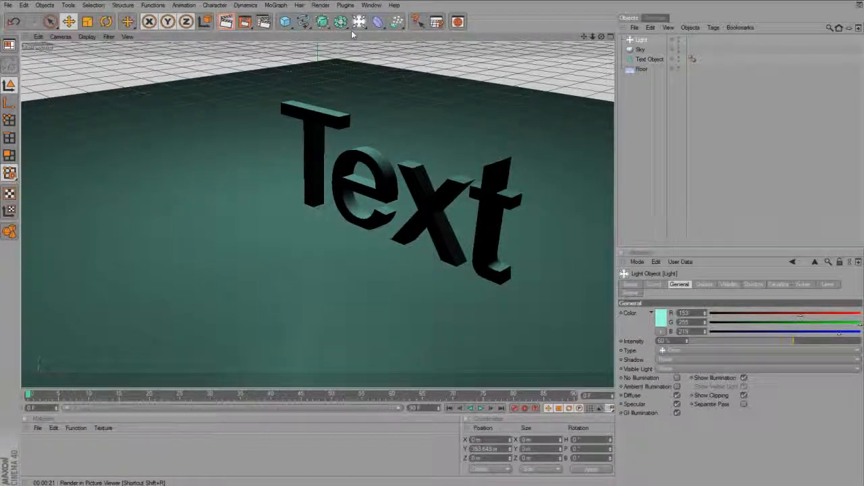
{"action": "key", "text": "ctrl+r"}
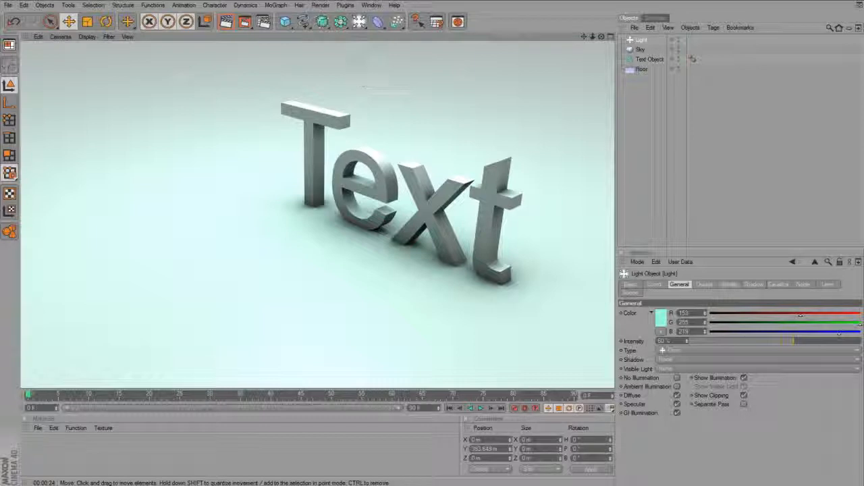
{"action": "mouse_move", "coordinate": [206, 485]}
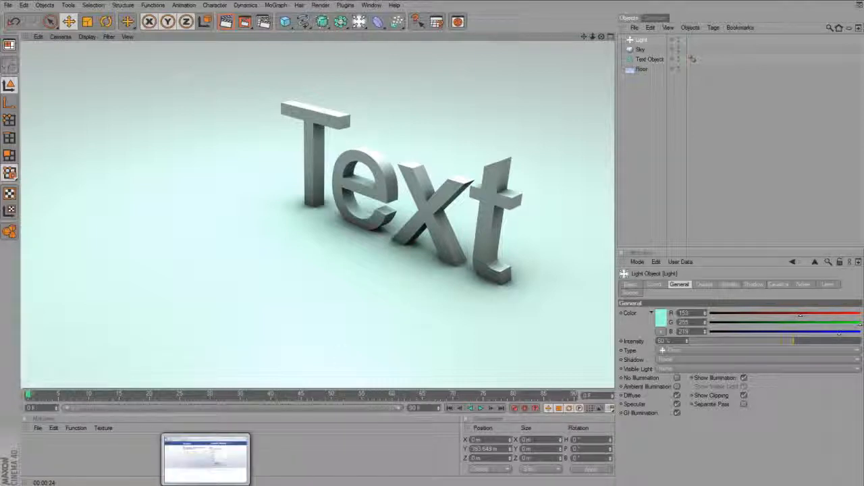